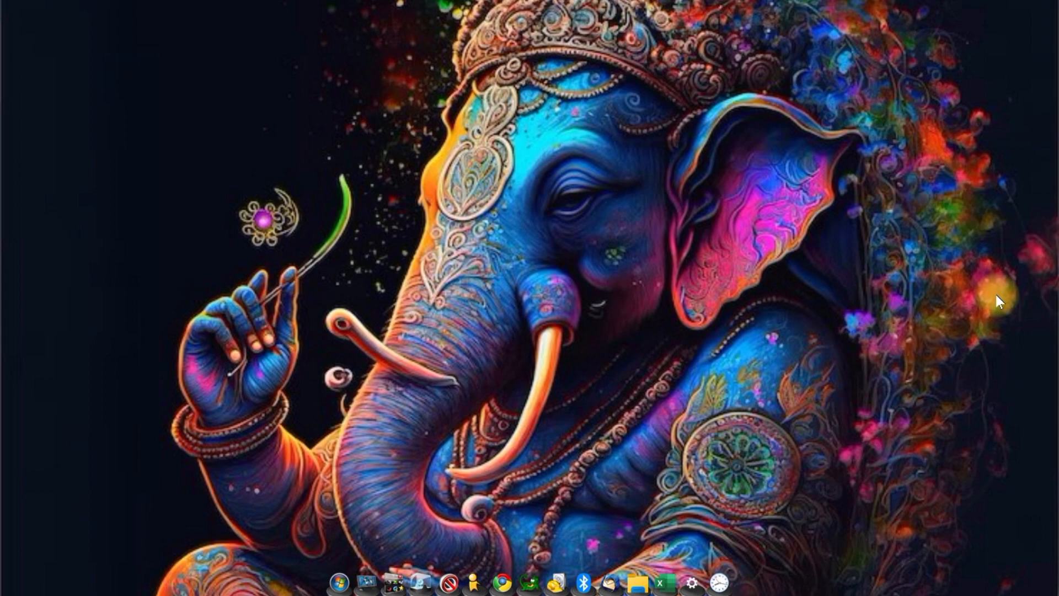
- Switch to the Excel workbook and enter =EDATE(C3,120) in cell D3 to add ten years to the joining date
{"action": "key", "text": "alt+Tab"}
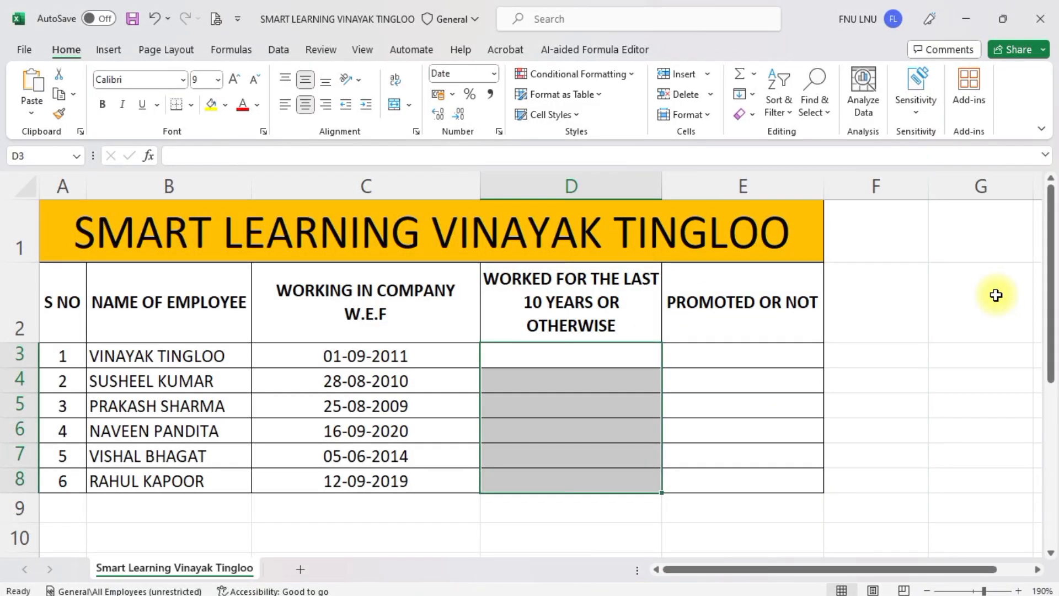
{"action": "left_click", "coordinate": [702, 393]}
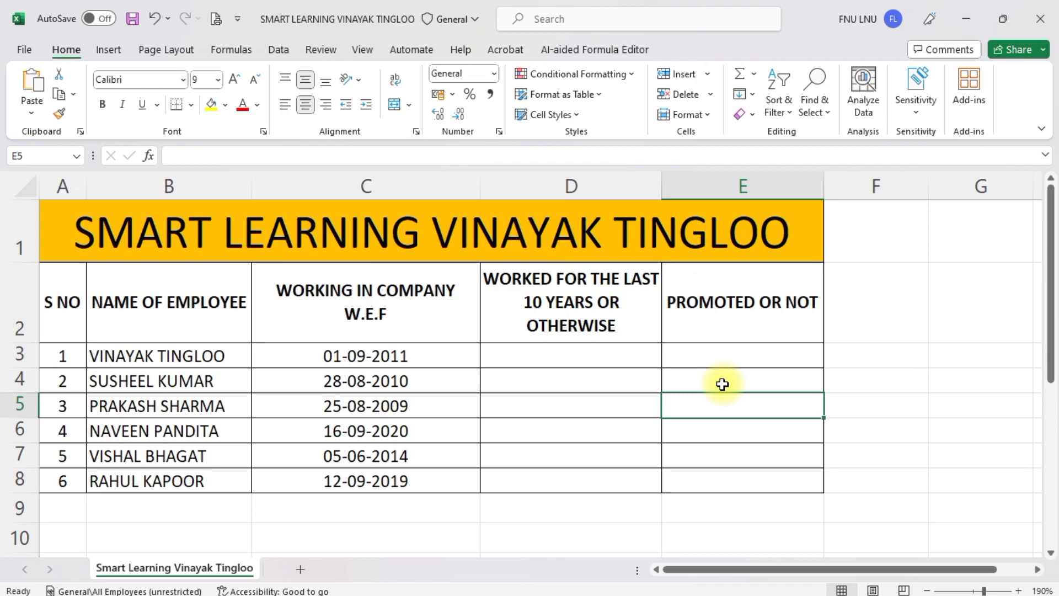
{"action": "left_click", "coordinate": [624, 358]}
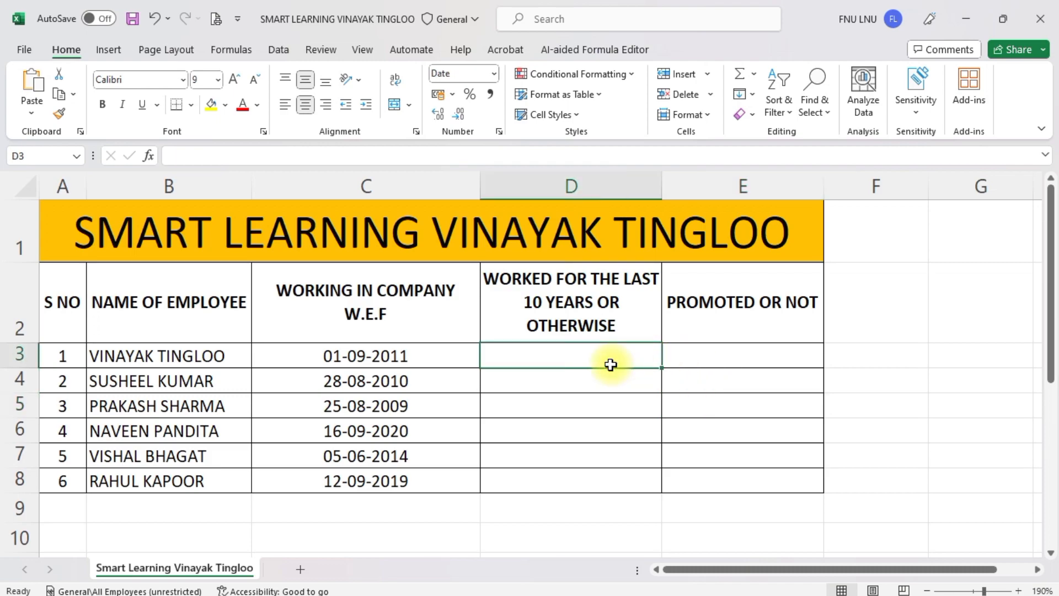
{"action": "type", "text": "=ED"}
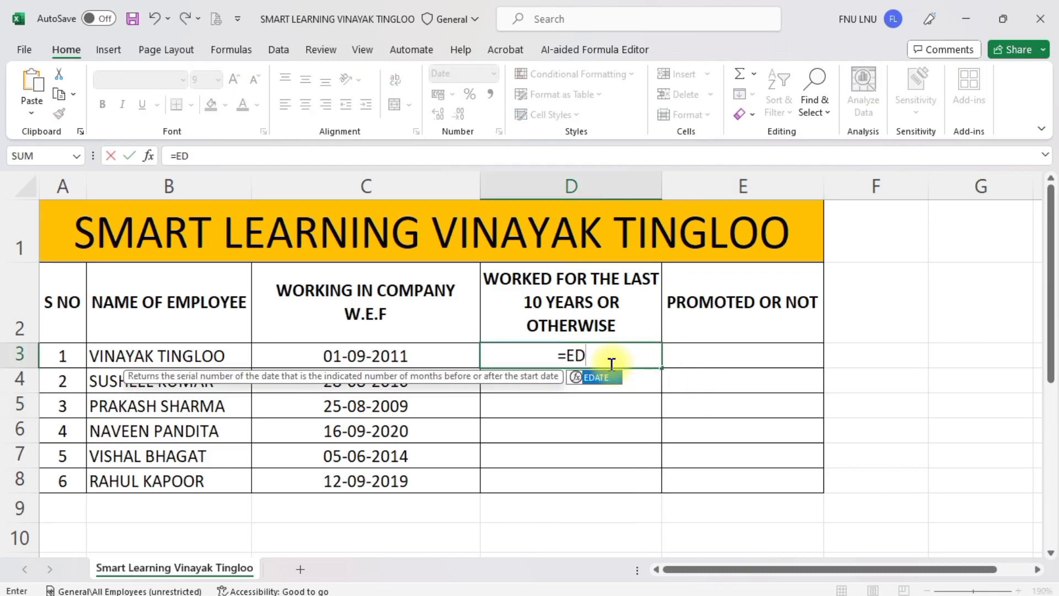
{"action": "key", "text": "Tab"}
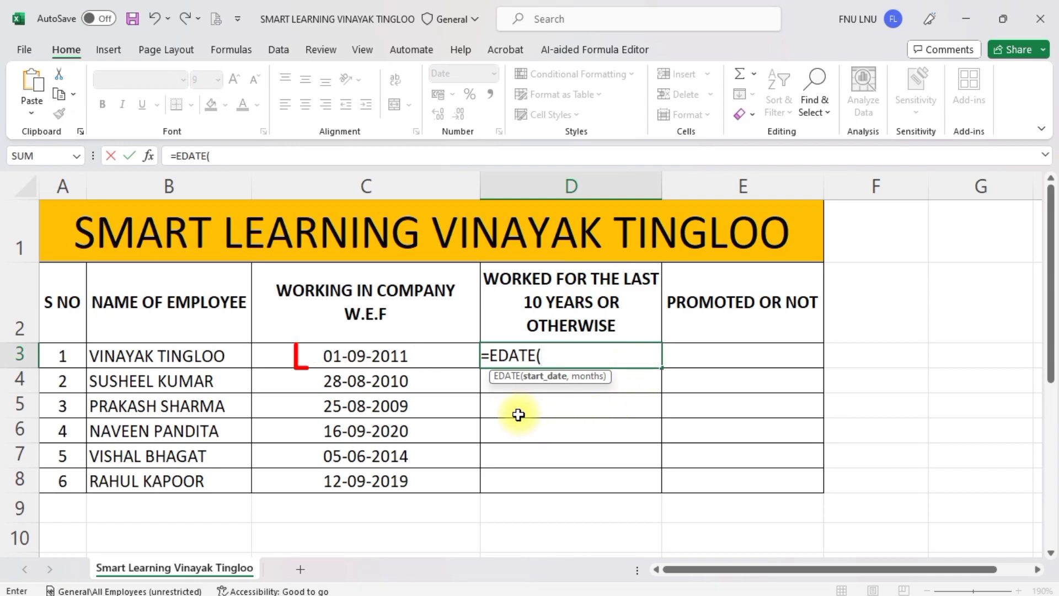
{"action": "left_click", "coordinate": [411, 348]}
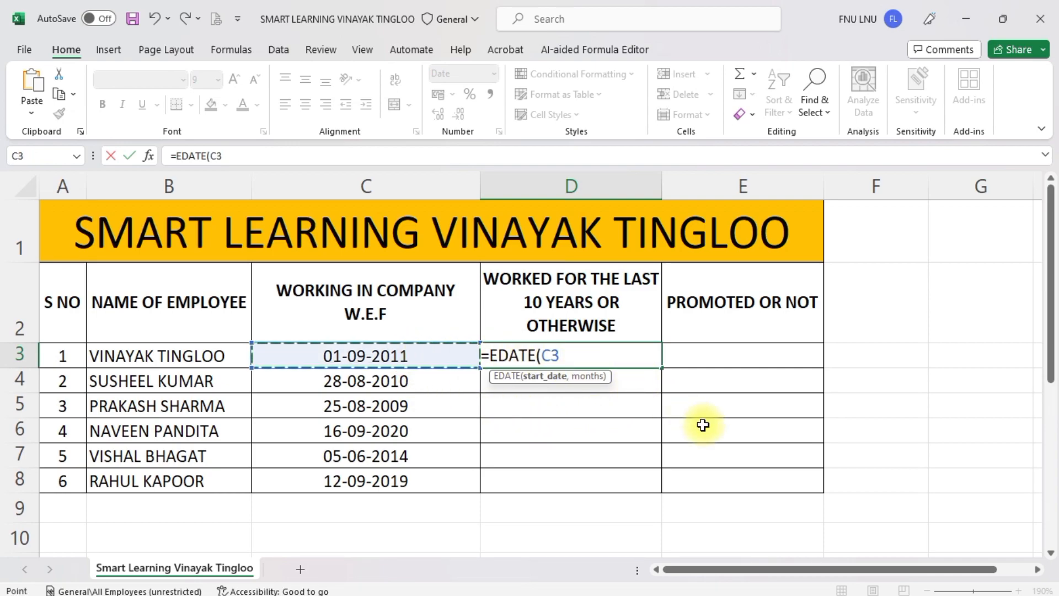
{"action": "type", "text": ","}
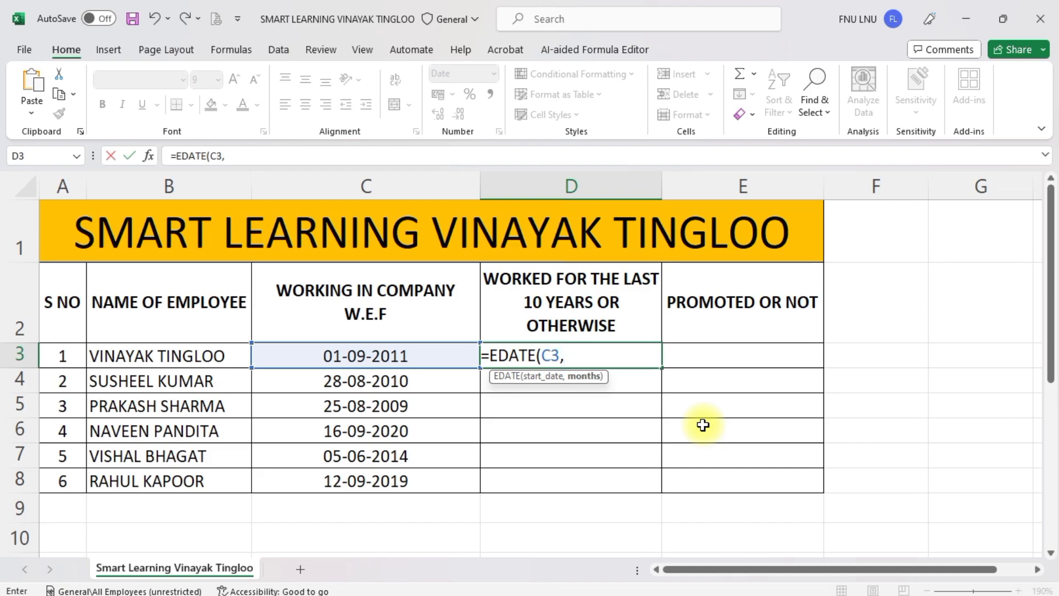
{"action": "type", "text": "120)"}
{"action": "key", "text": "Return"}
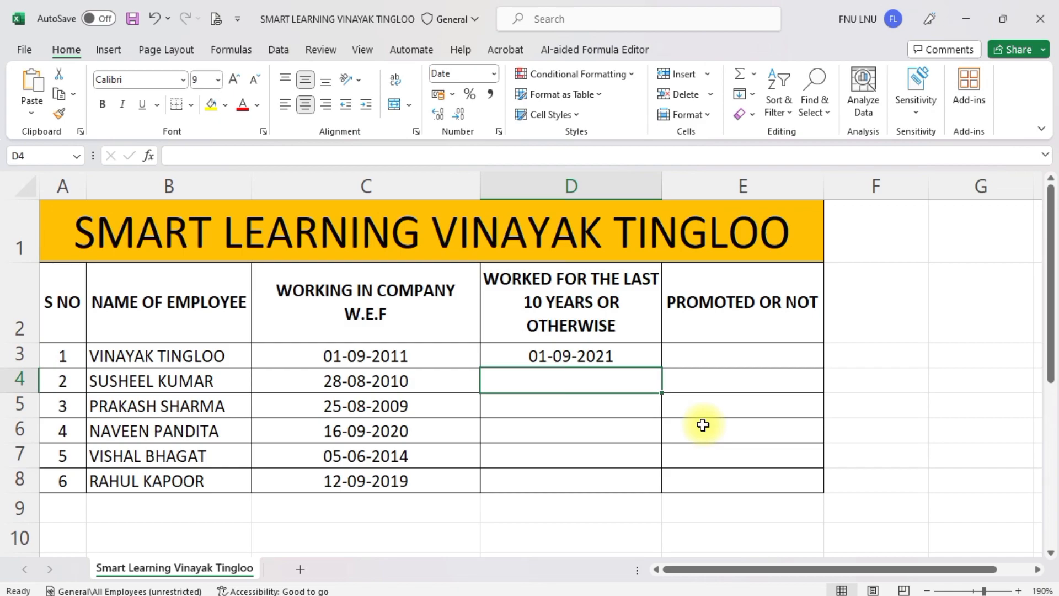
- Fill the EDATE formula from D3 down through D8 for the remaining employees
{"action": "left_click", "coordinate": [610, 350]}
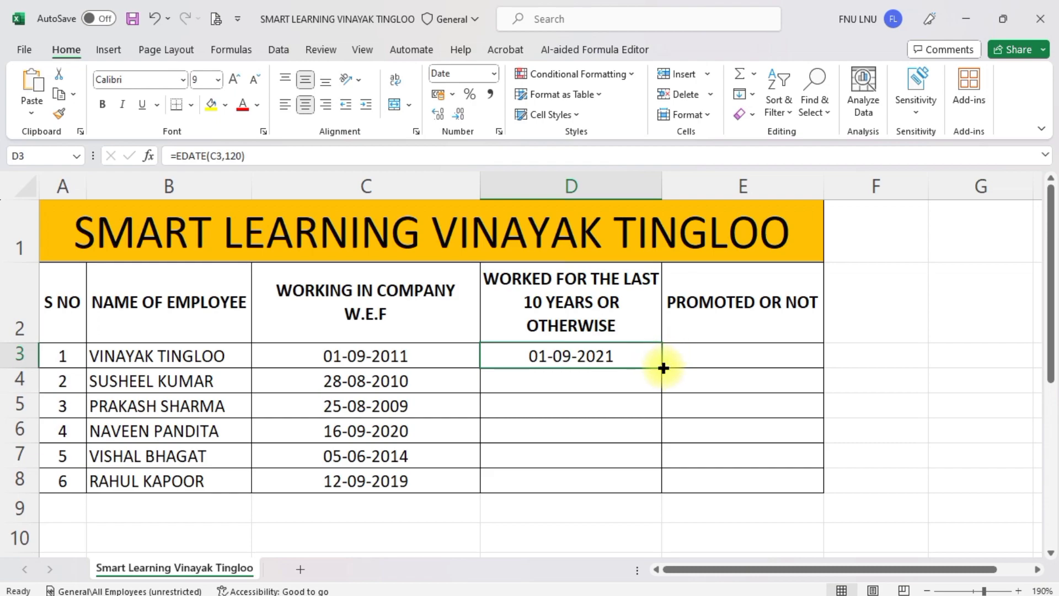
{"action": "double_click", "coordinate": [663, 367]}
{"action": "left_click", "coordinate": [743, 453]}
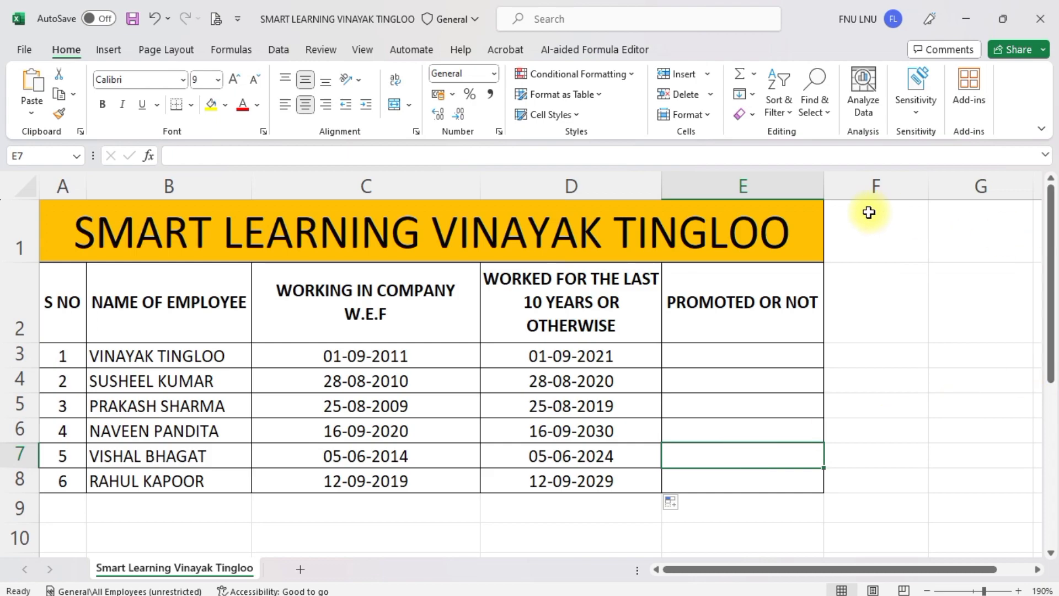
- Enter =TODAY() in cell F1 beside the title banner
{"action": "left_click", "coordinate": [883, 229]}
{"action": "type", "text": "=T"}
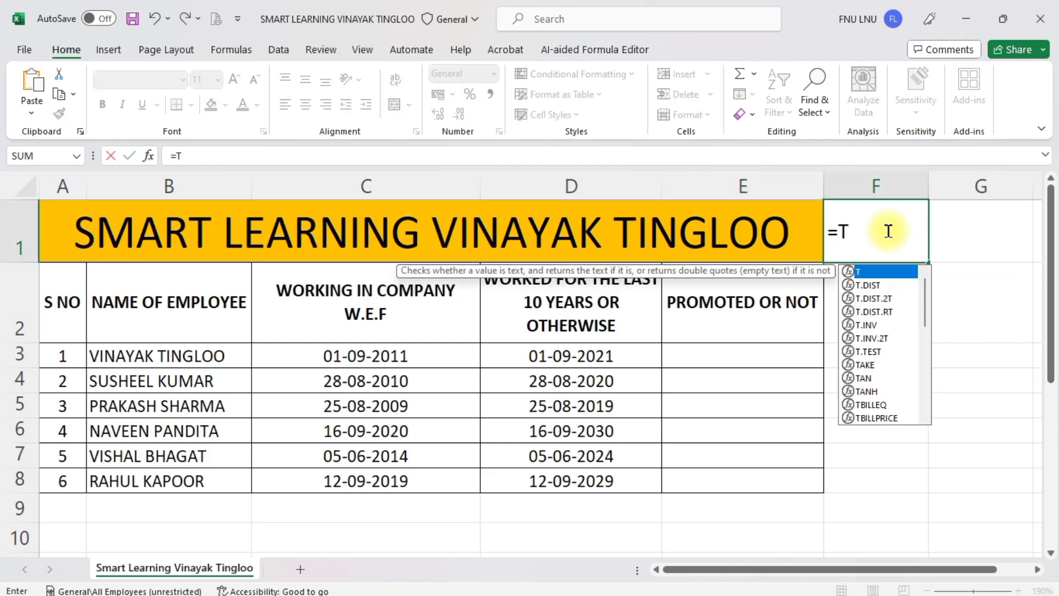
{"action": "type", "text": "ODAY()"}
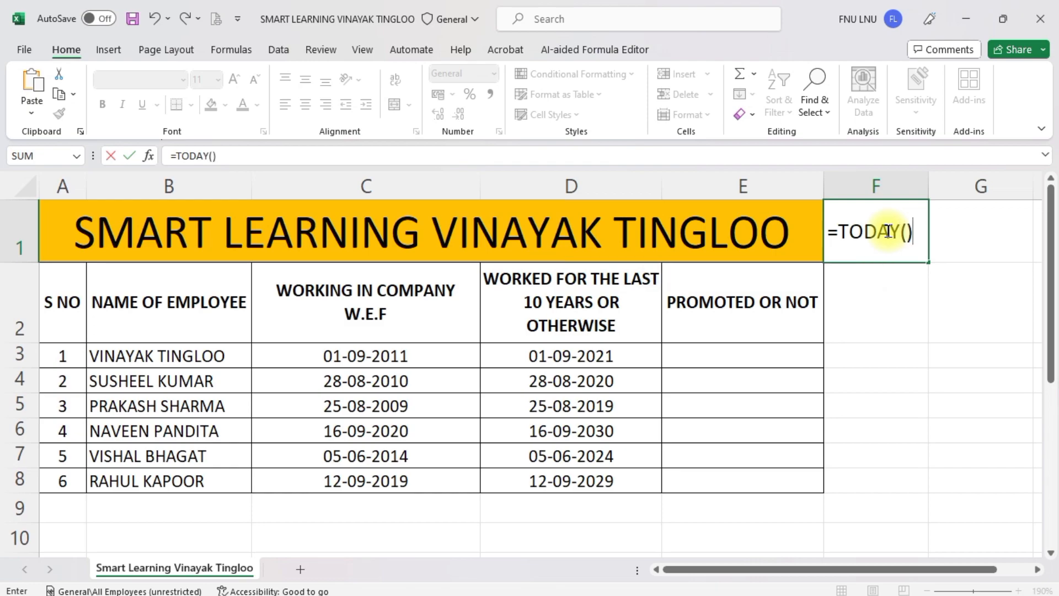
{"action": "key", "text": "Return"}
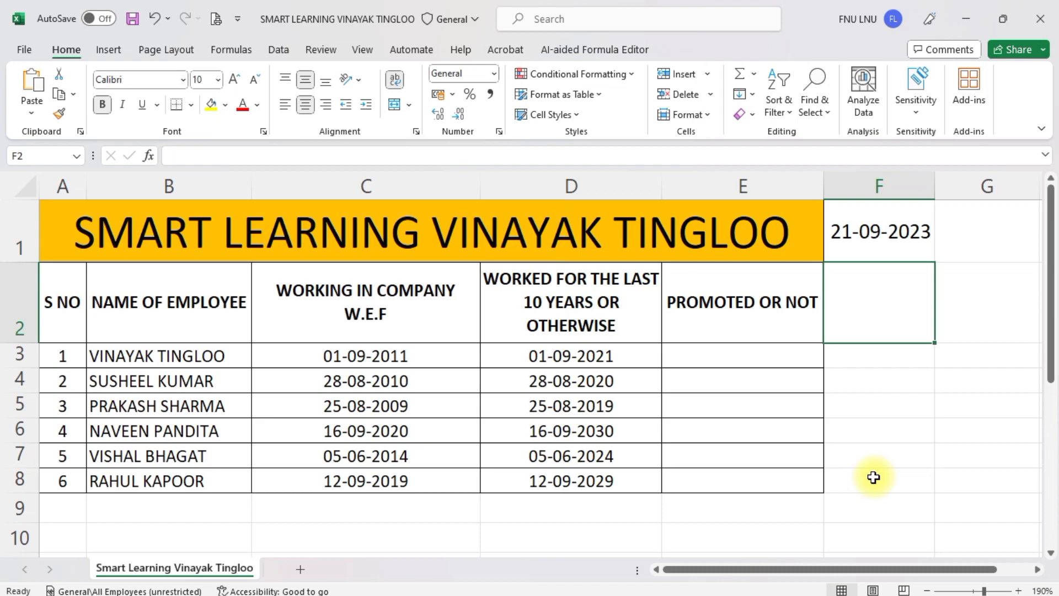
- Begin an IF formula in cell E3, the first row of the promotion column
{"action": "left_click", "coordinate": [756, 351]}
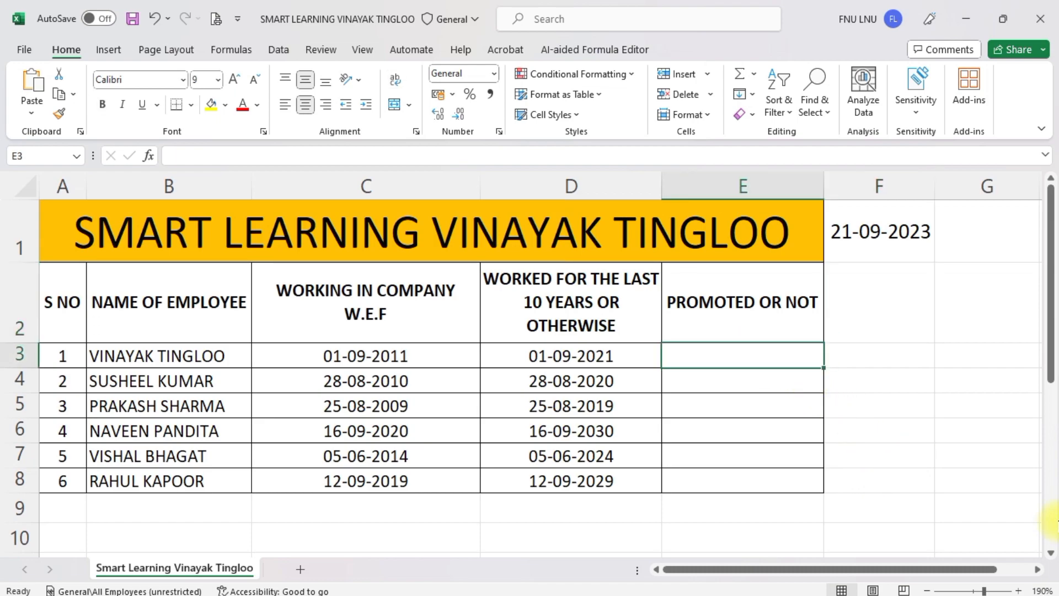
{"action": "type", "text": "=IF"}
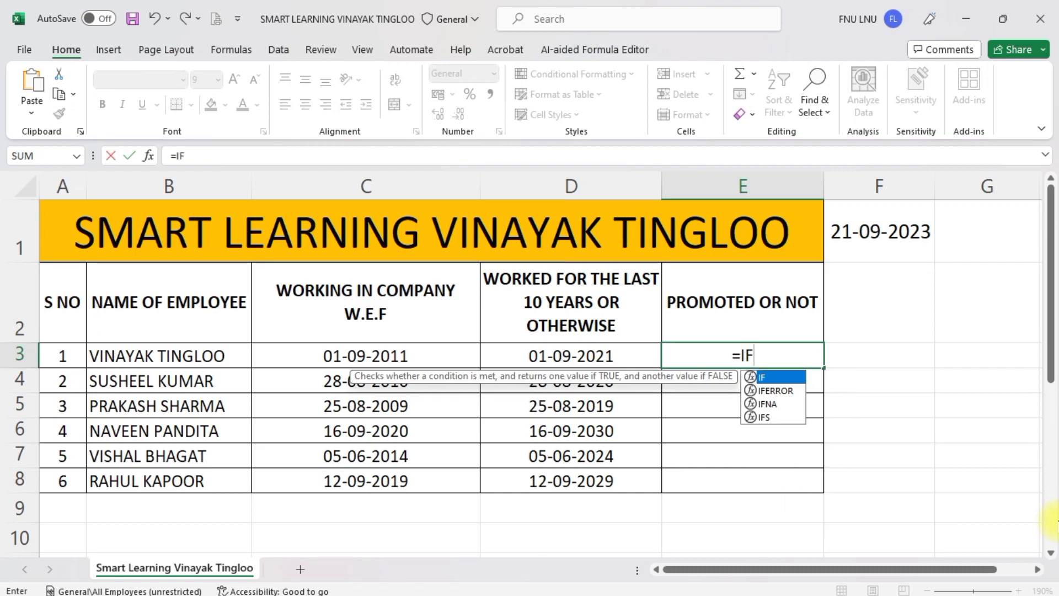
{"action": "key", "text": "Tab"}
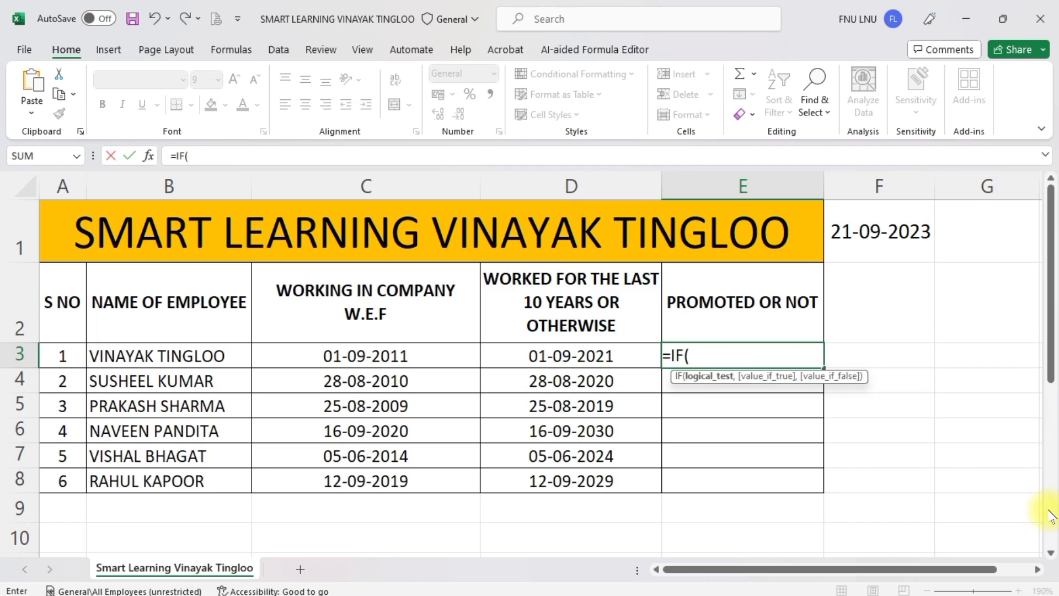
{"action": "type", "text": "TODA"}
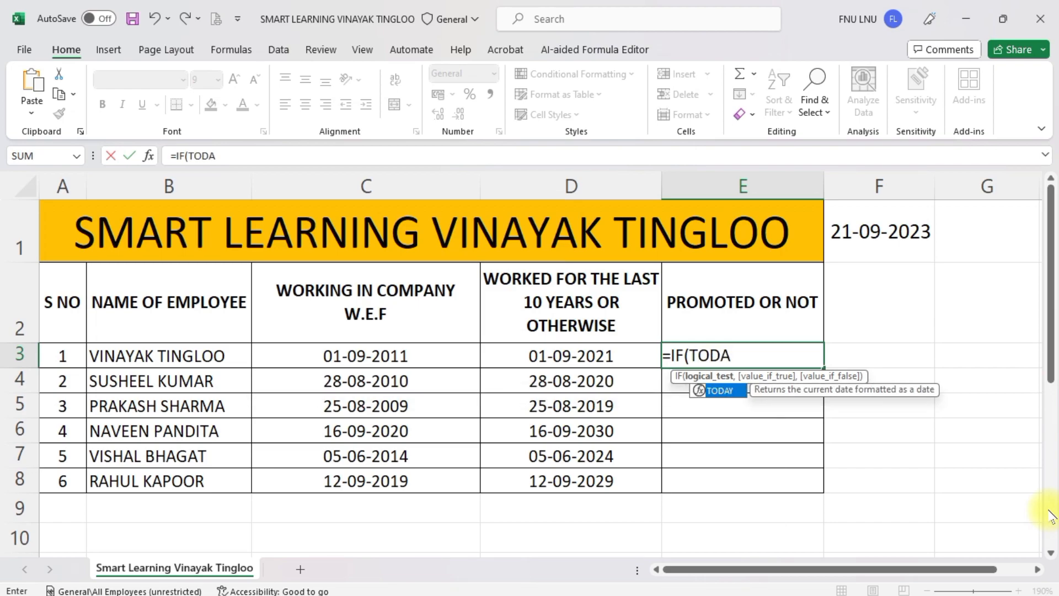
{"action": "key", "text": "BackSpace"}
{"action": "key", "text": "BackSpace"}
{"action": "key", "text": "BackSpace"}
{"action": "key", "text": "BackSpace"}
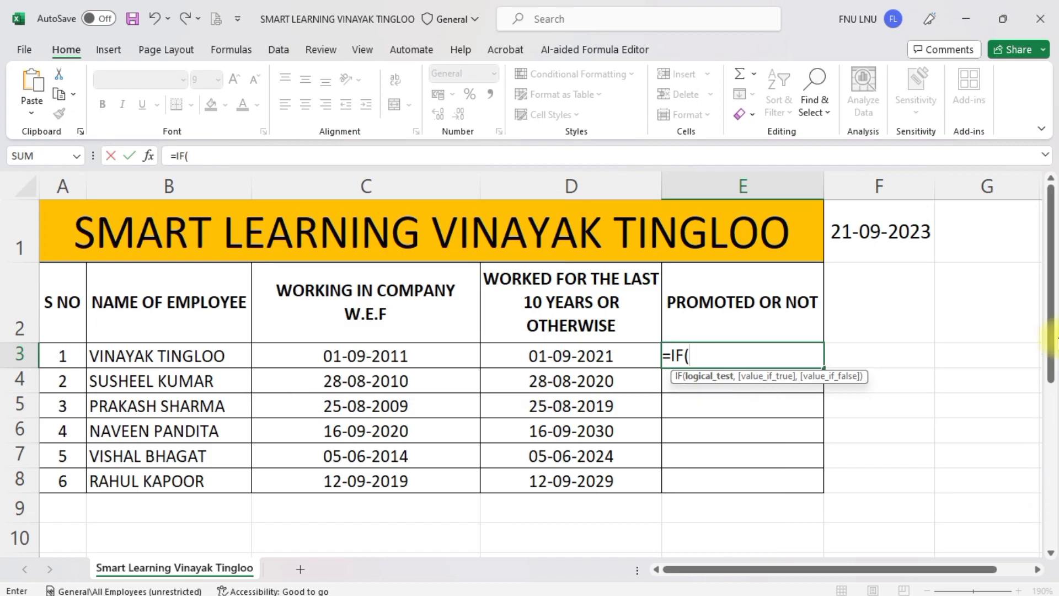
- Complete the IF formula in E3 with the test F1>D3, returning "PROMOTION" if true and "NOT PROMOTED" if false
{"action": "left_click", "coordinate": [863, 239]}
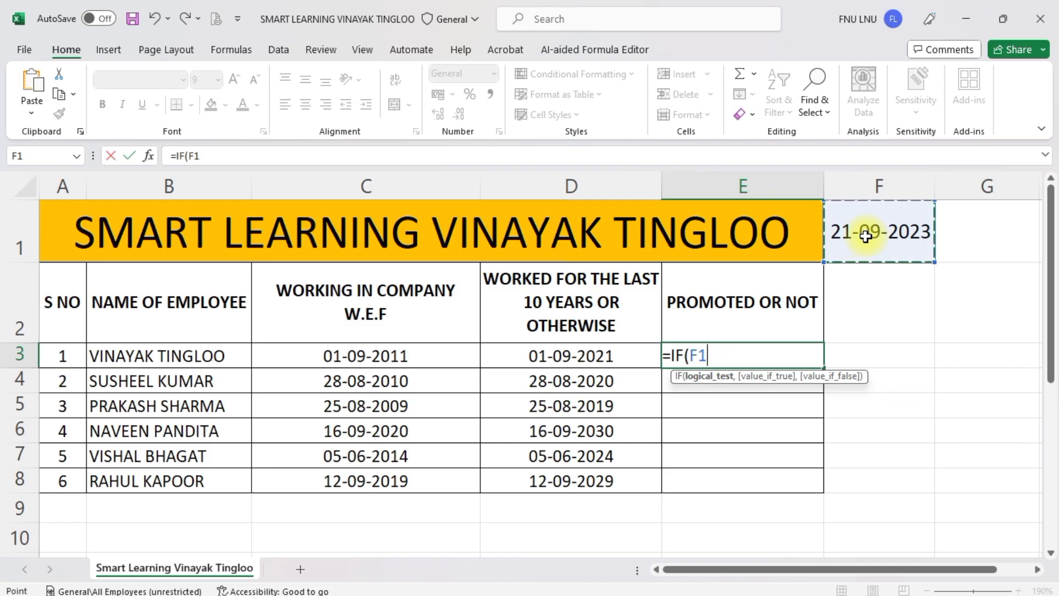
{"action": "type", "text": ">"}
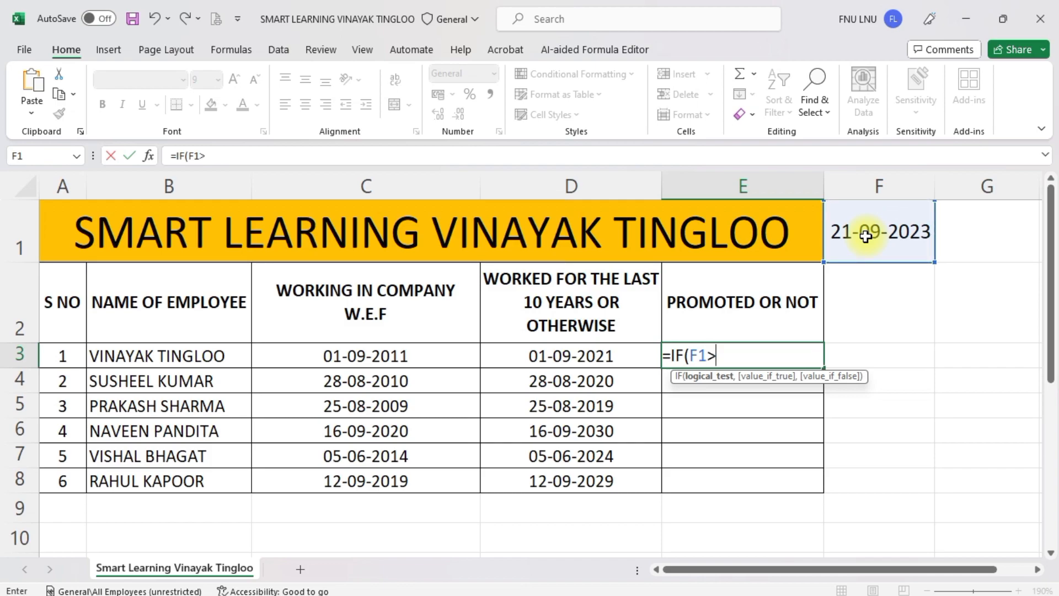
{"action": "left_click", "coordinate": [545, 355]}
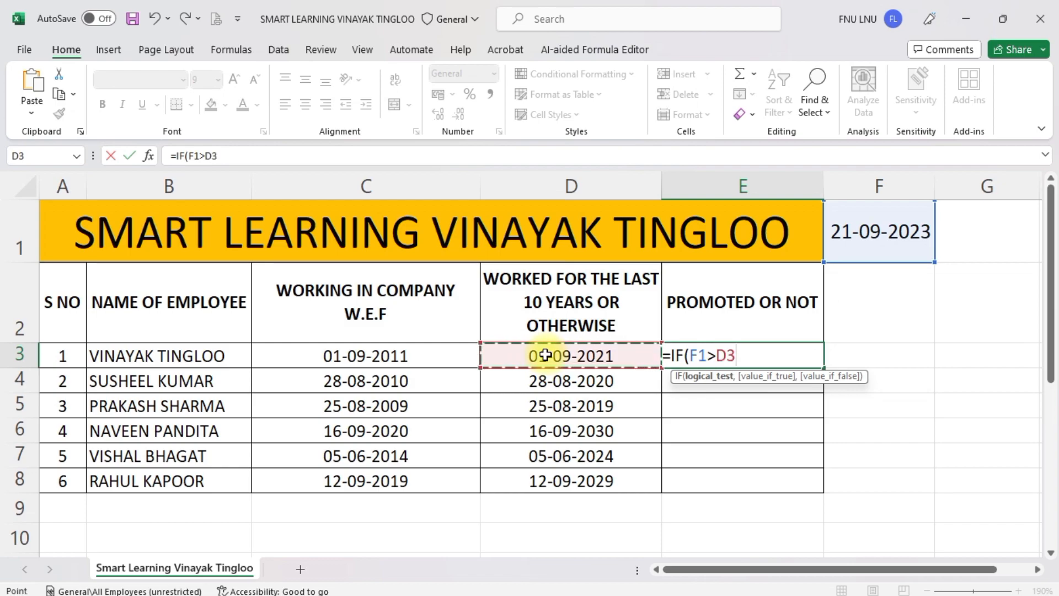
{"action": "type", "text": ","}
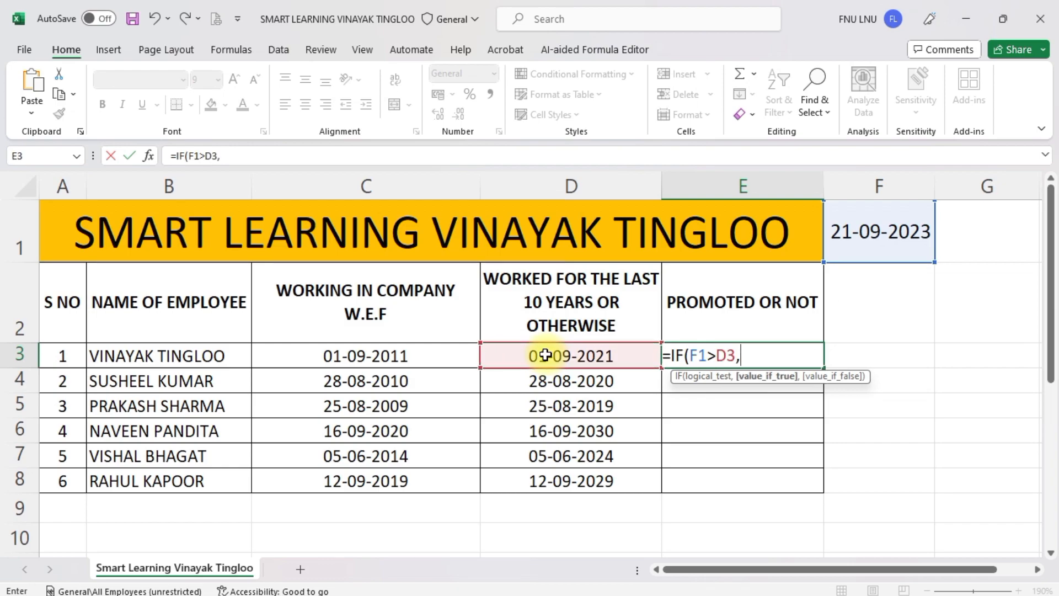
{"action": "type", "text": "\"PROMOT"}
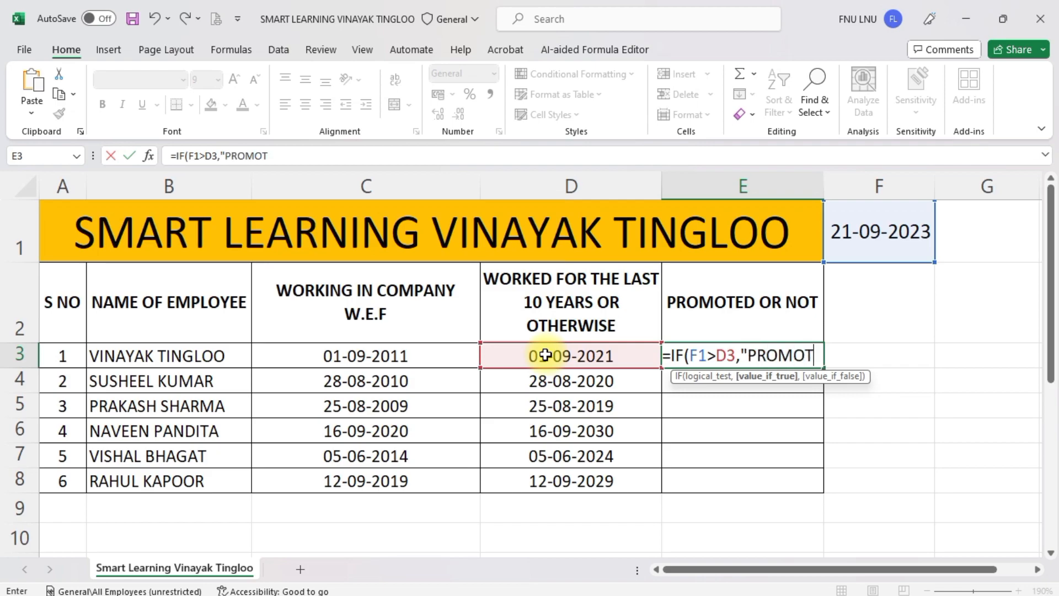
{"action": "type", "text": "ION\","}
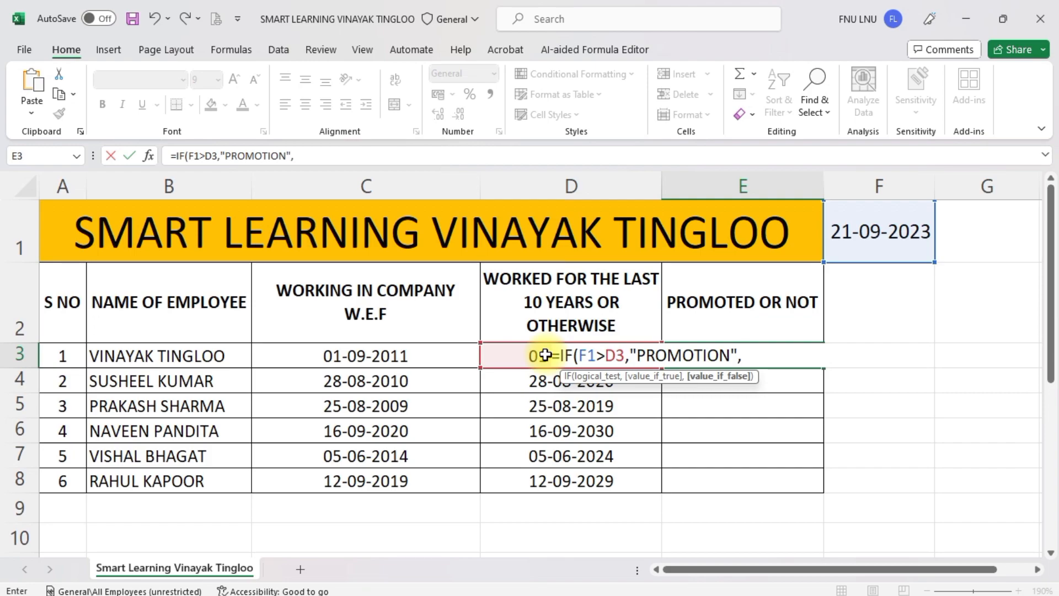
{"action": "type", "text": "\"NOT PR"}
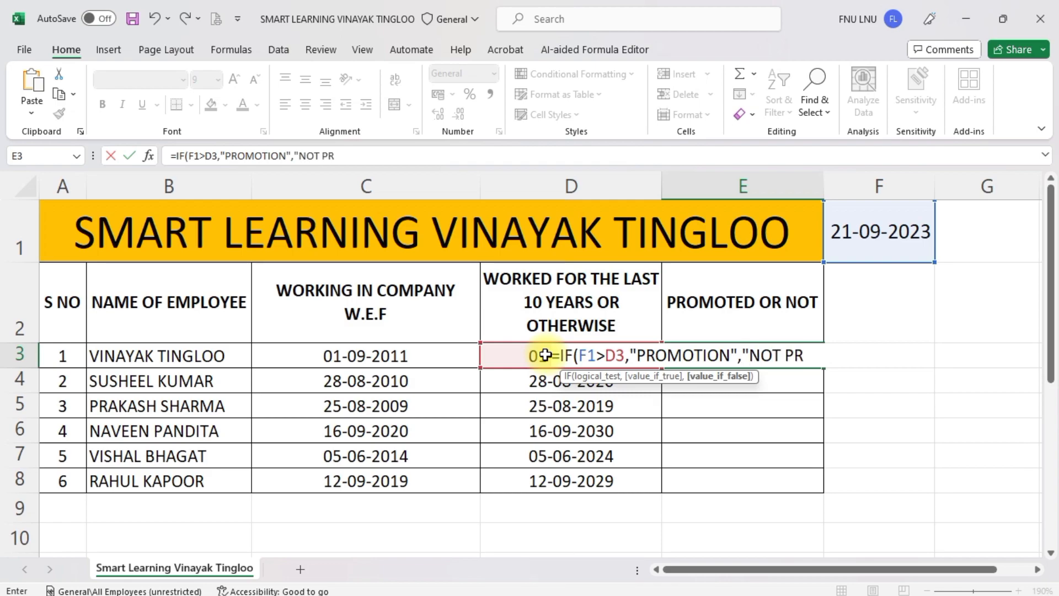
{"action": "type", "text": "OMOTED\""}
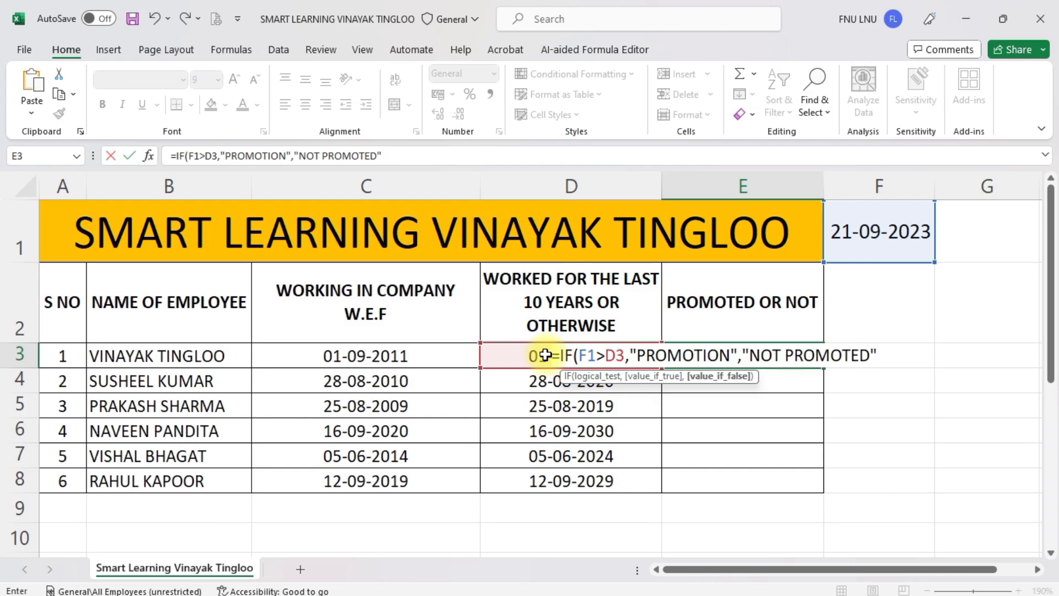
{"action": "type", "text": ")"}
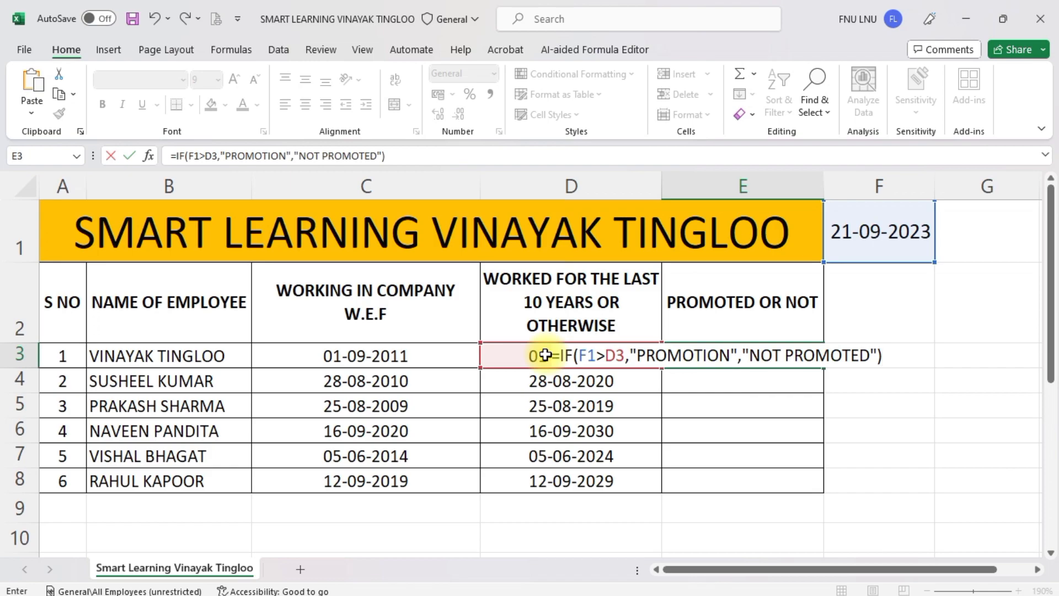
{"action": "key", "text": "Return"}
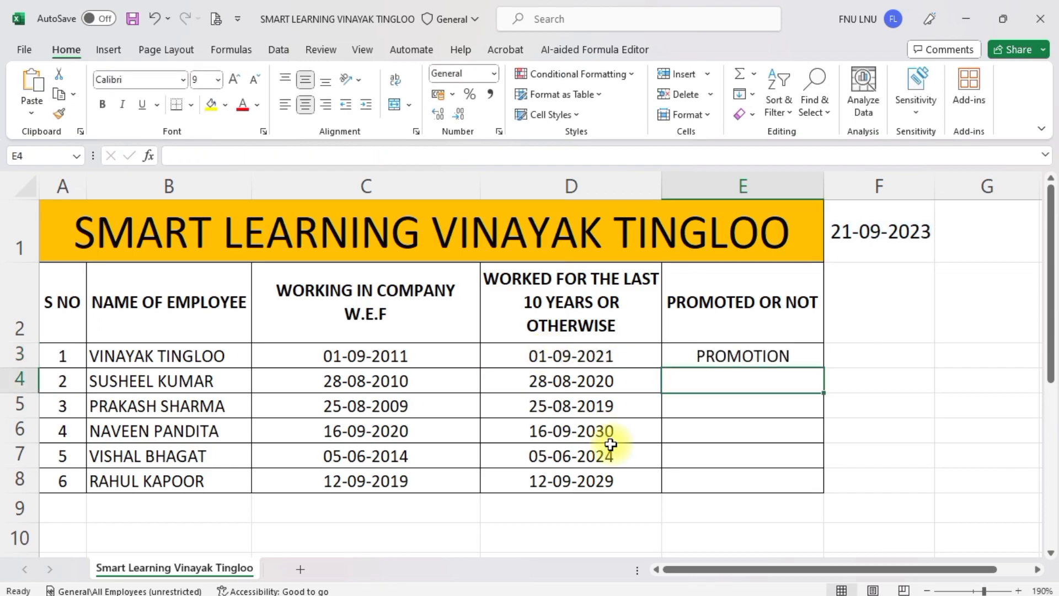
- Fill the IF formula from E3 down through E8
{"action": "left_click", "coordinate": [796, 351]}
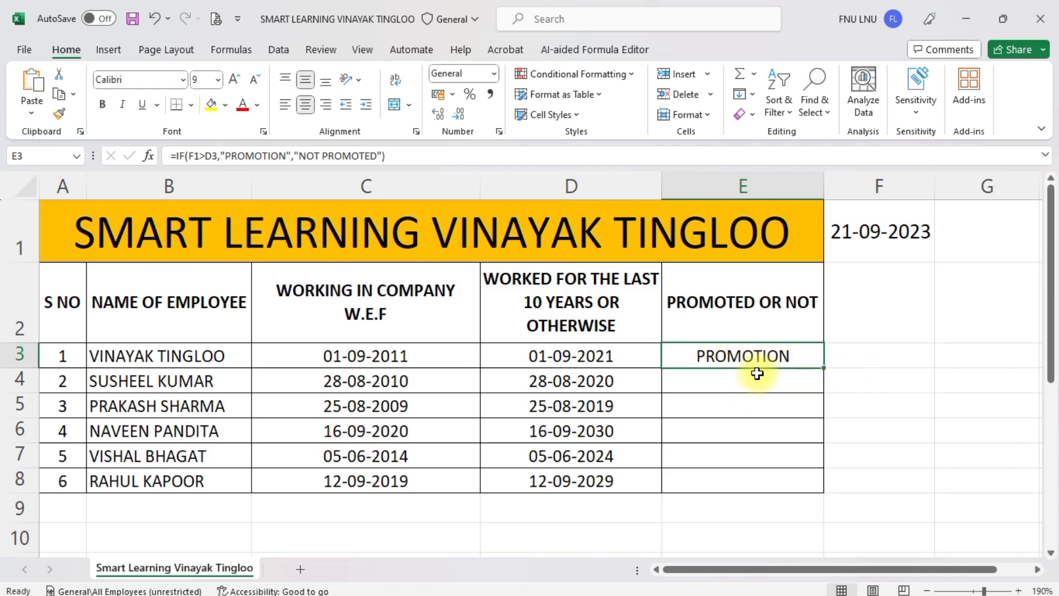
{"action": "double_click", "coordinate": [823, 368]}
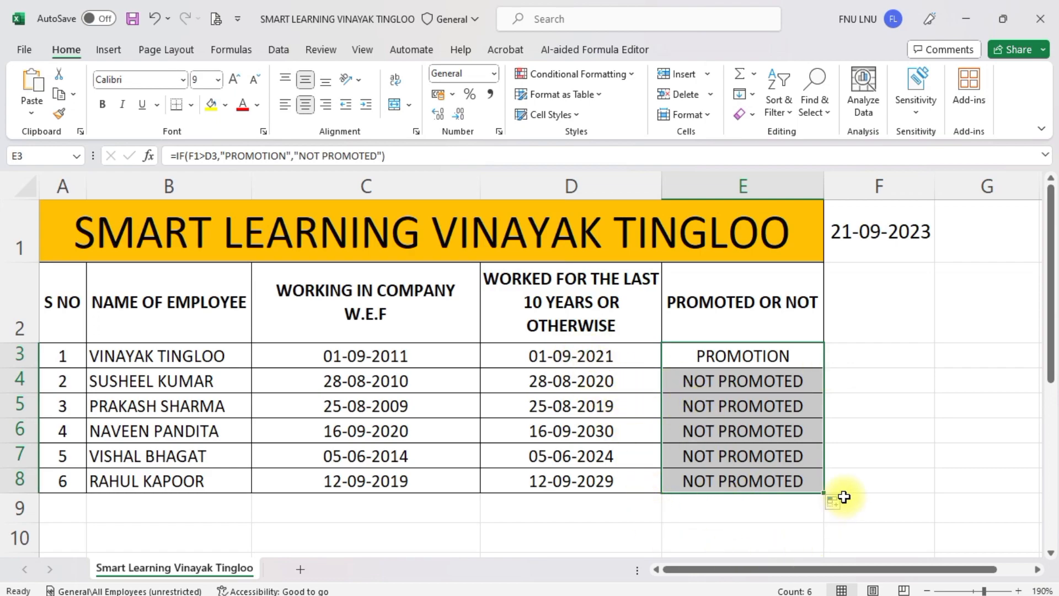
{"action": "left_click", "coordinate": [740, 406]}
- Inspect the cell references used by the IF formulas in E3 and E4 without changing them
{"action": "double_click", "coordinate": [762, 354]}
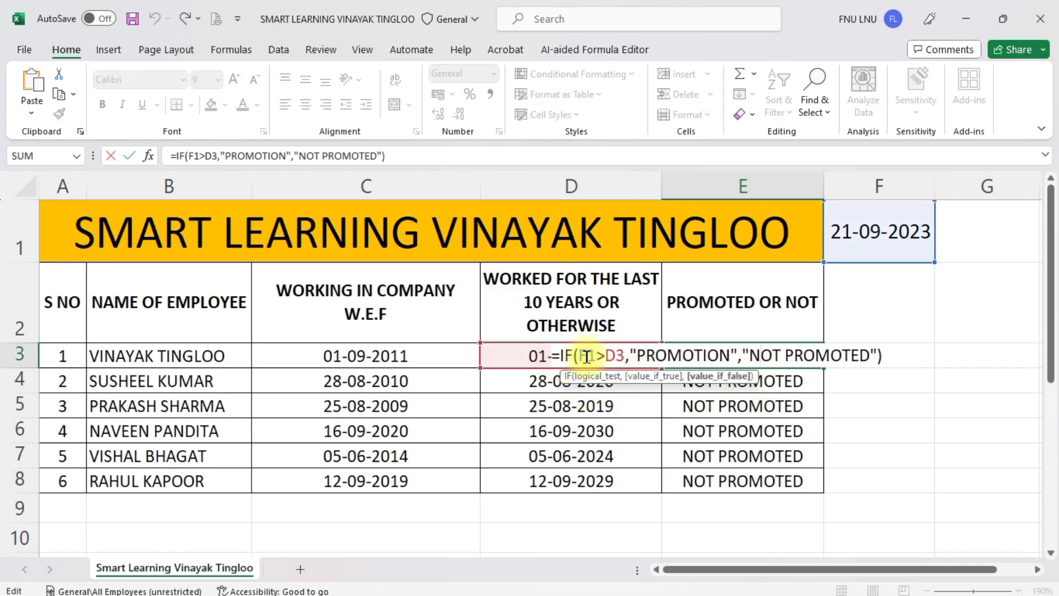
{"action": "key", "text": "Escape"}
{"action": "key", "text": "Return"}
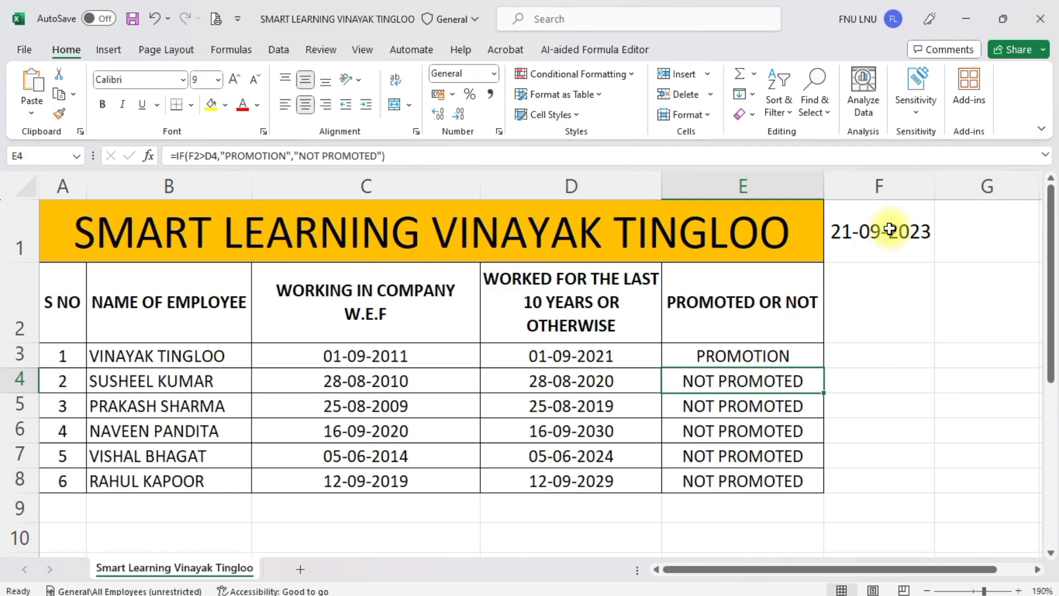
{"action": "double_click", "coordinate": [729, 380]}
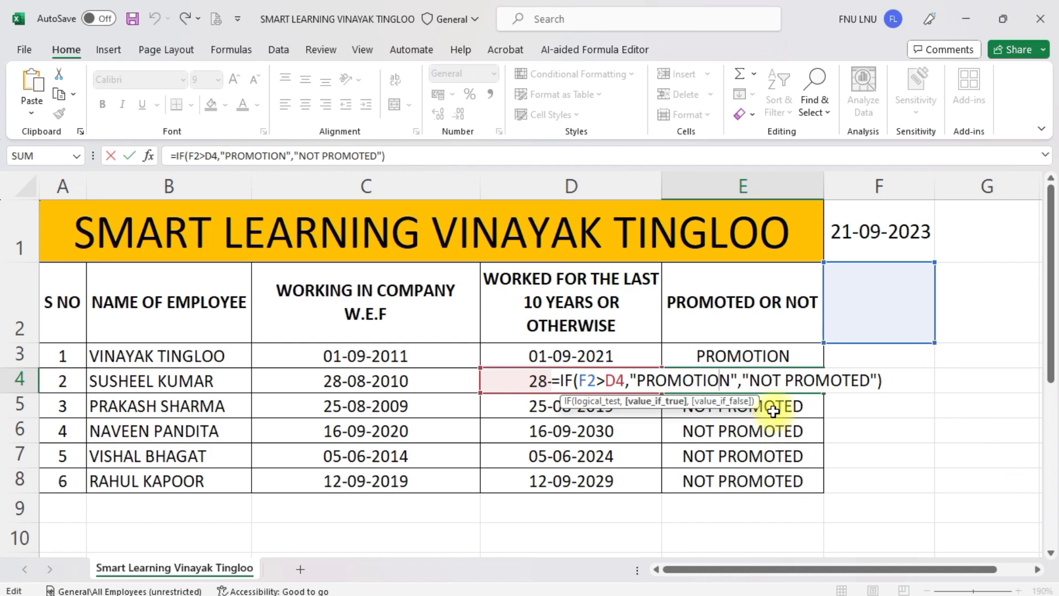
{"action": "key", "text": "Return"}
- Make the F1 reference in E3's IF formula absolute as $F$1
{"action": "left_click", "coordinate": [788, 356]}
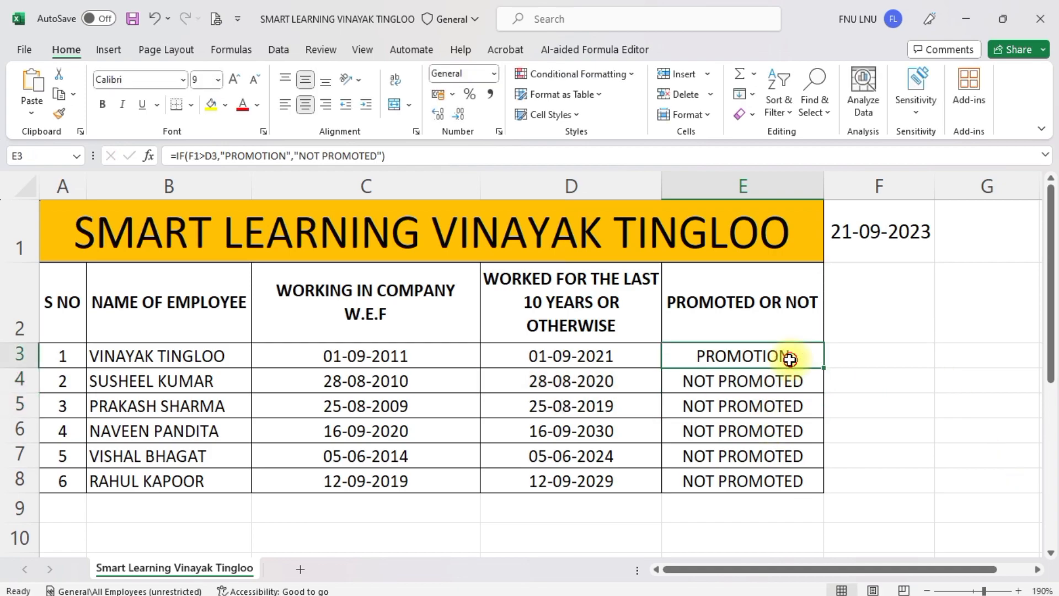
{"action": "double_click", "coordinate": [787, 356]}
{"action": "left_click", "coordinate": [593, 352]}
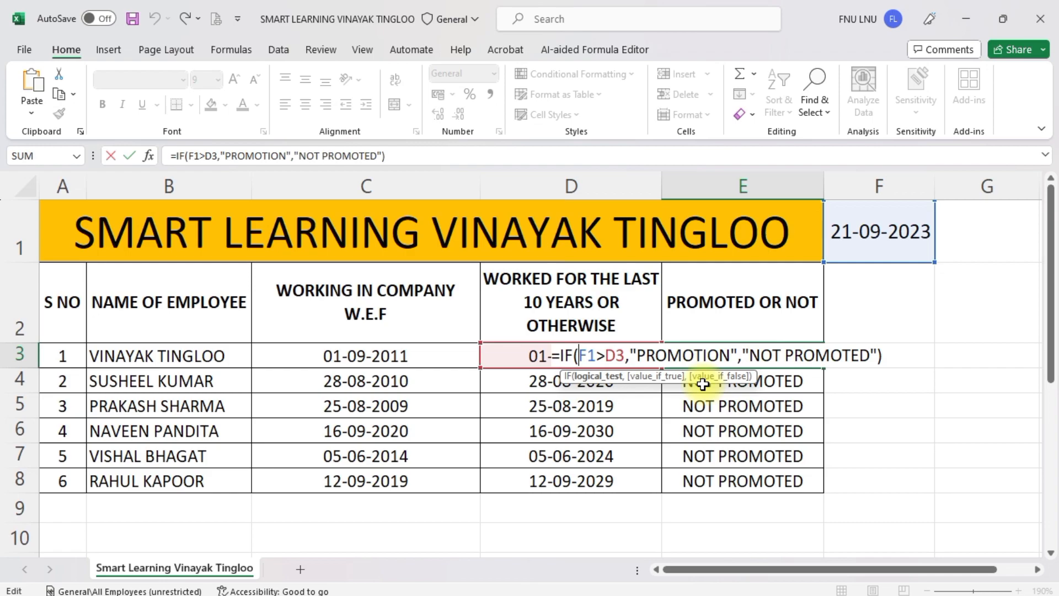
{"action": "key", "text": "F4"}
{"action": "key", "text": "F4"}
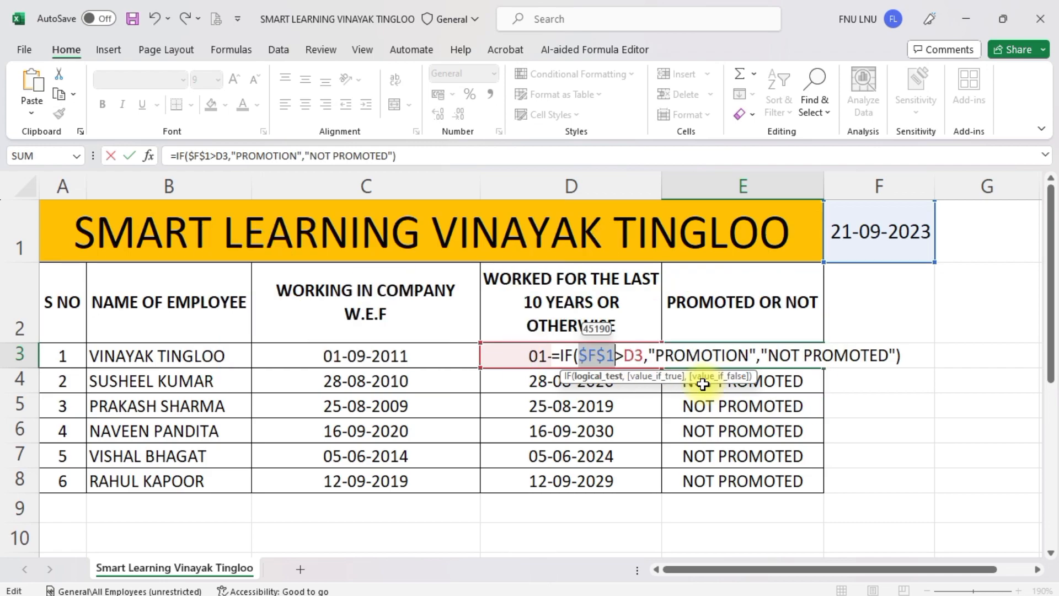
{"action": "key", "text": "Return"}
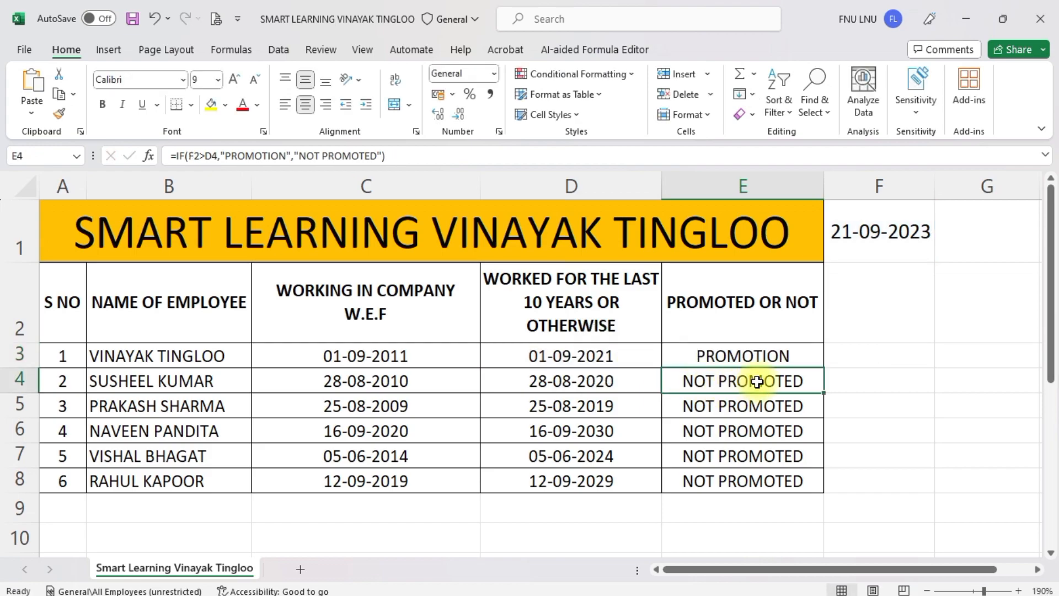
- Fill the corrected IF formula from E3 down through E8
{"action": "left_click", "coordinate": [807, 362]}
{"action": "double_click", "coordinate": [825, 368]}
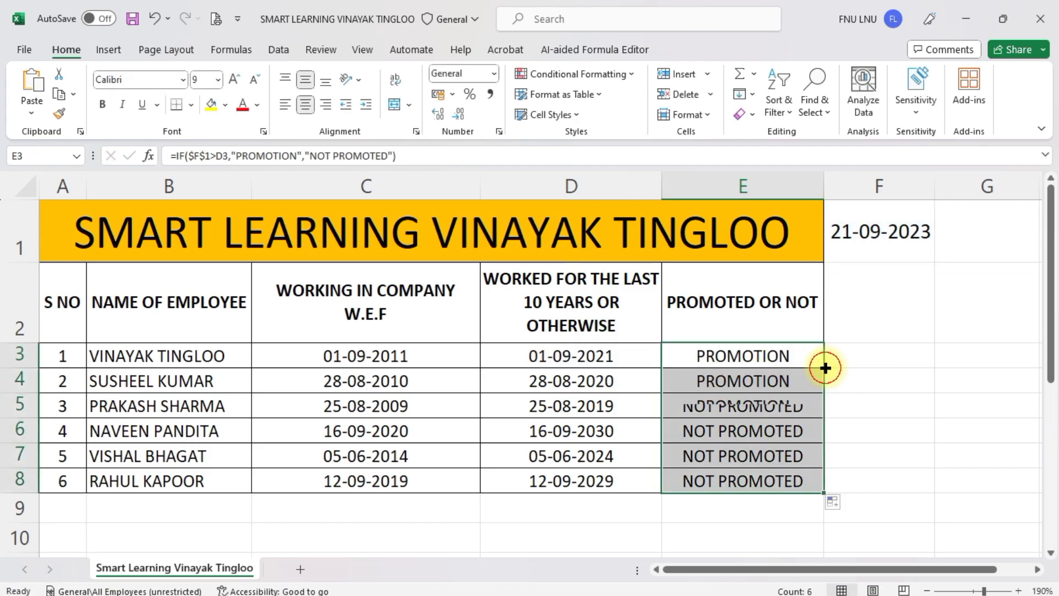
{"action": "left_click", "coordinate": [875, 406]}
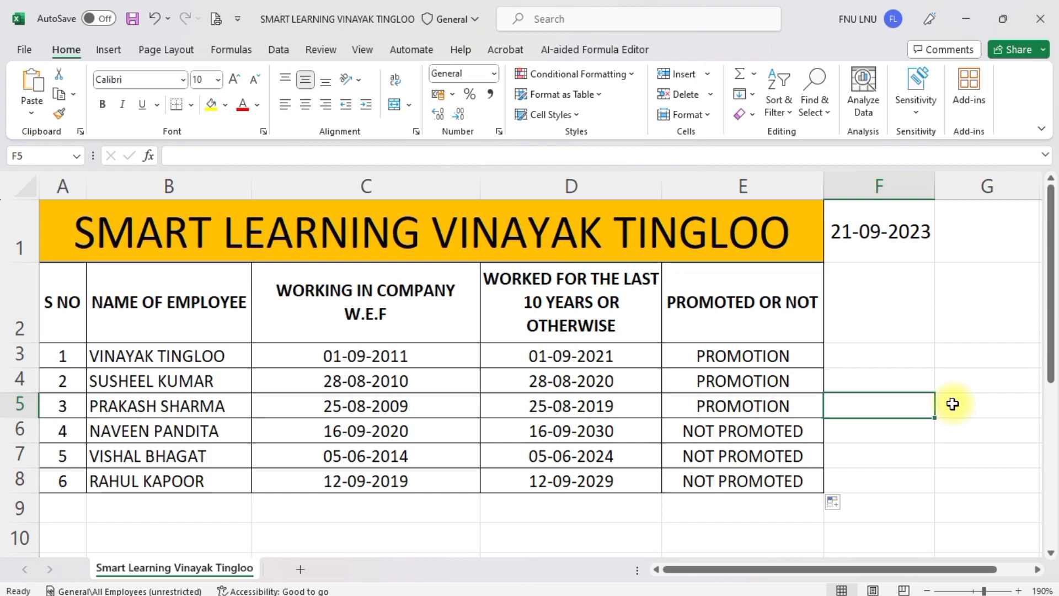
- Enter the date 30-12-2000 in cell F2, below today's date
{"action": "left_click", "coordinate": [877, 305]}
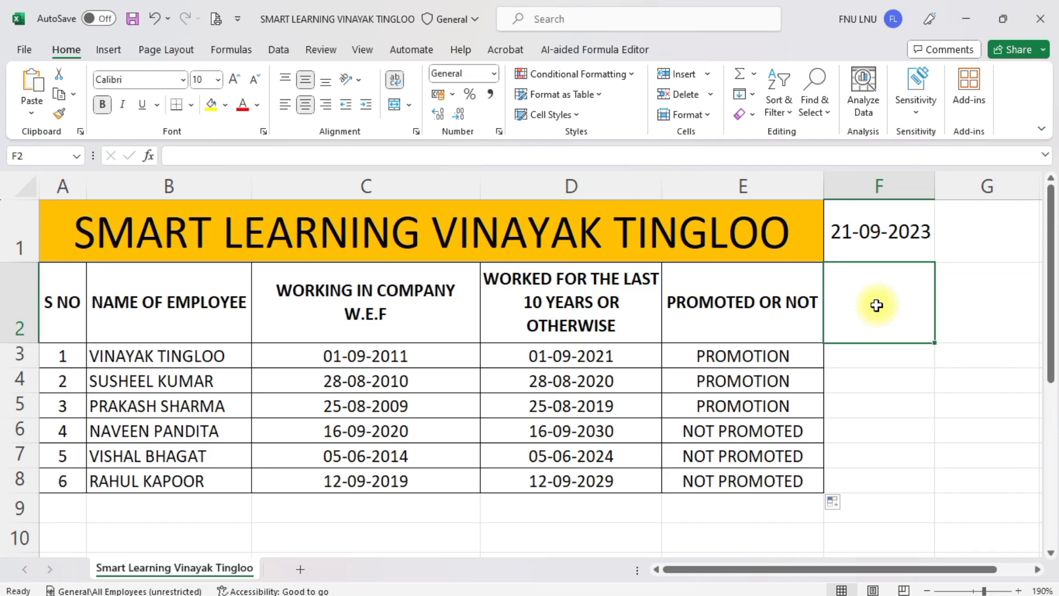
{"action": "type", "text": "30-"}
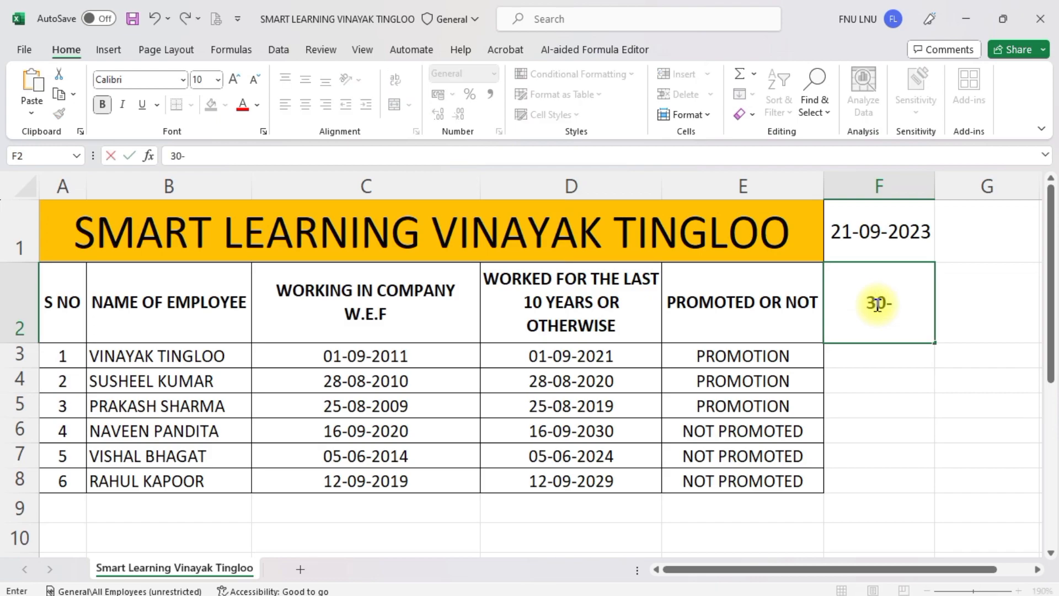
{"action": "type", "text": "12-2000"}
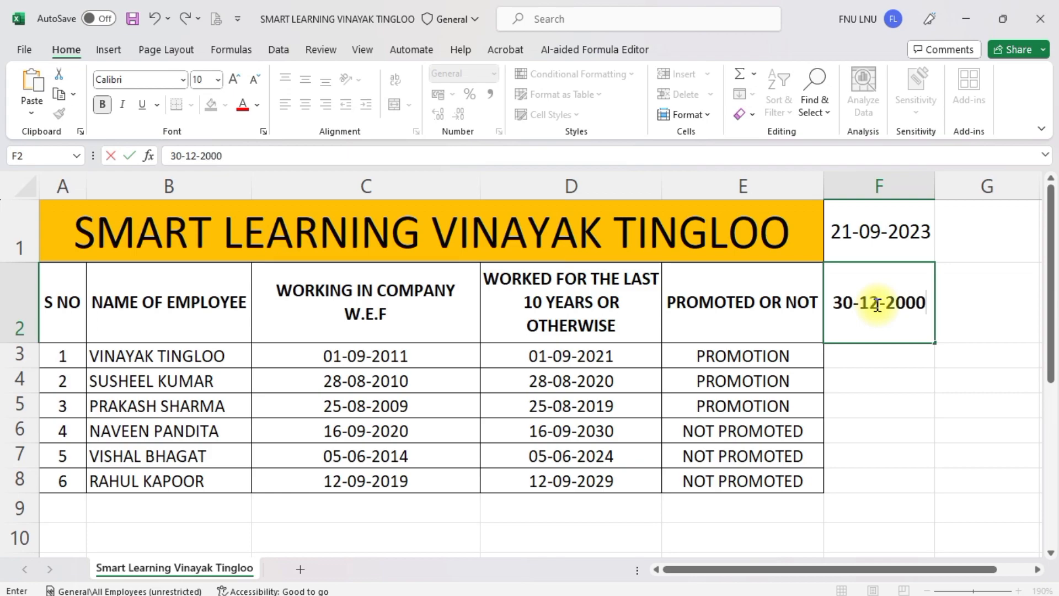
{"action": "left_click", "coordinate": [903, 431]}
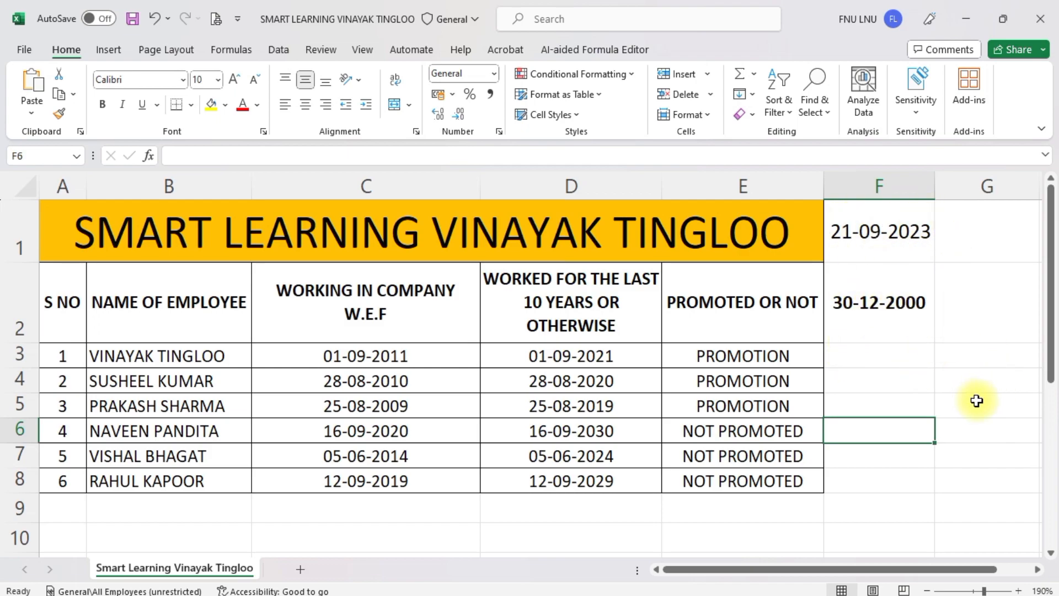
- Copy the formatting of F1 onto the date in F2 with Format Painter
{"action": "left_click", "coordinate": [910, 232]}
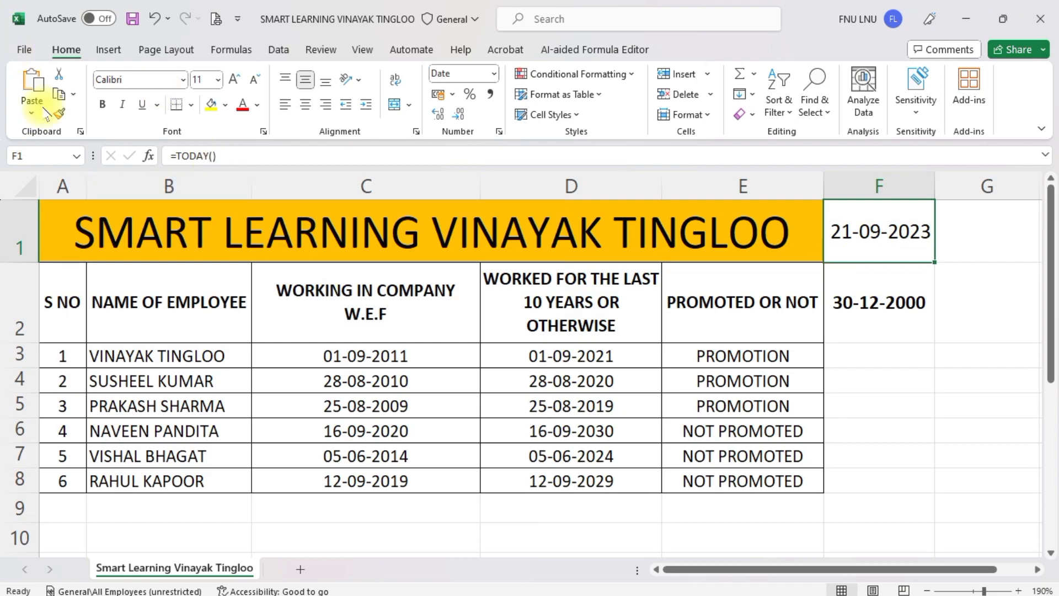
{"action": "left_click", "coordinate": [59, 114]}
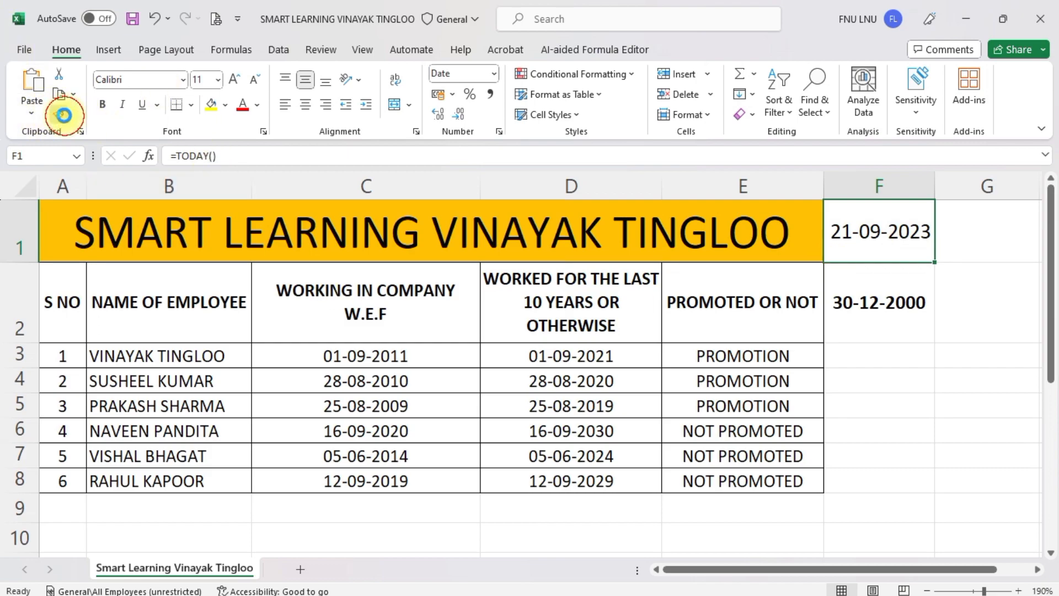
{"action": "left_click", "coordinate": [882, 302]}
{"action": "left_click", "coordinate": [982, 406]}
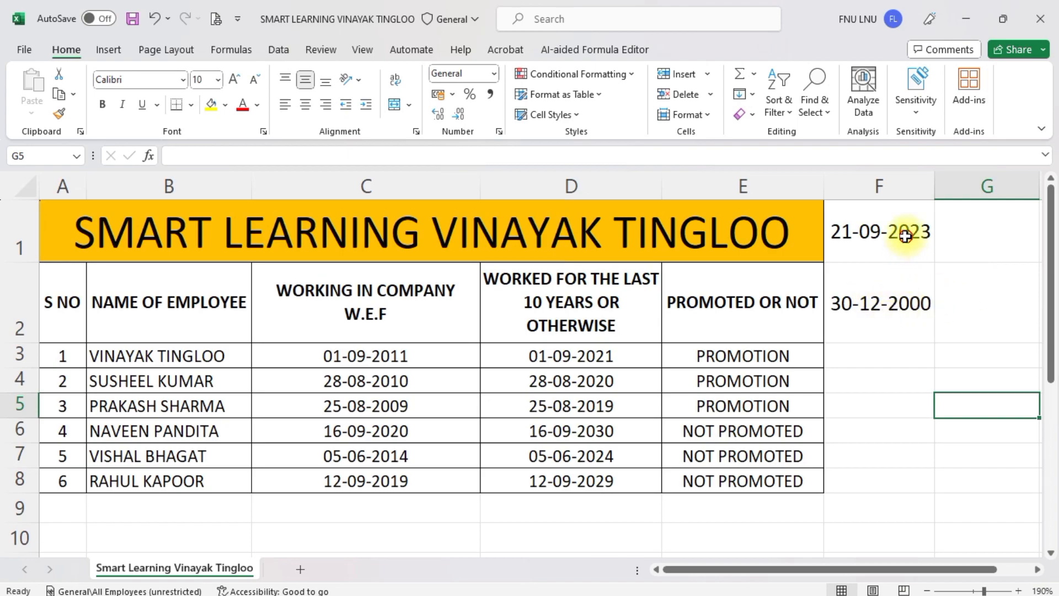
- Change the format of the two dates in F1:F2 to Number to show their serial values
{"action": "left_click_drag", "start_coordinate": [901, 229], "coordinate": [912, 288]}
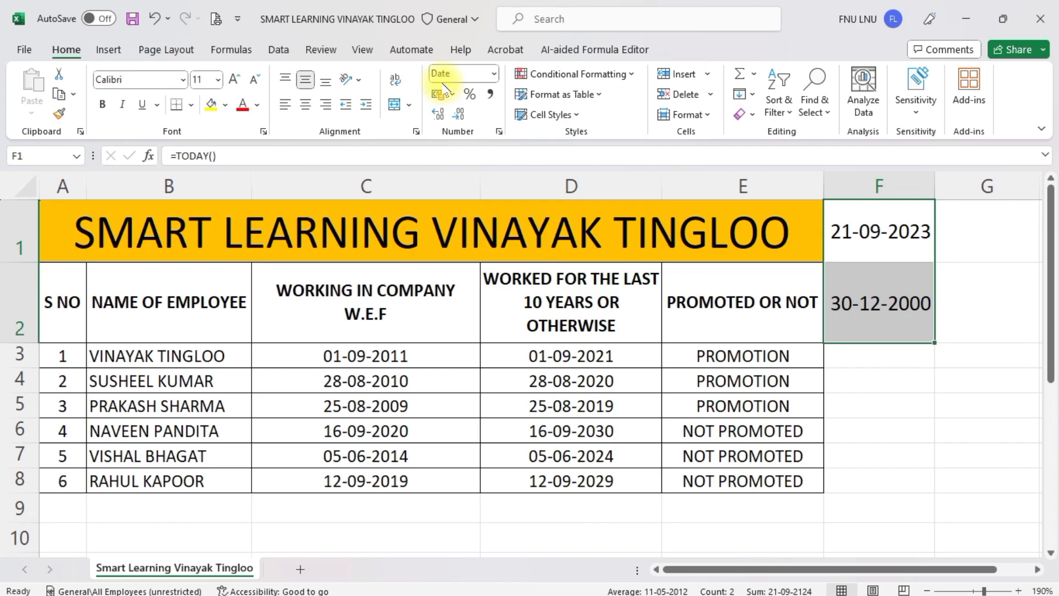
{"action": "left_click", "coordinate": [495, 77]}
{"action": "left_click", "coordinate": [487, 137]}
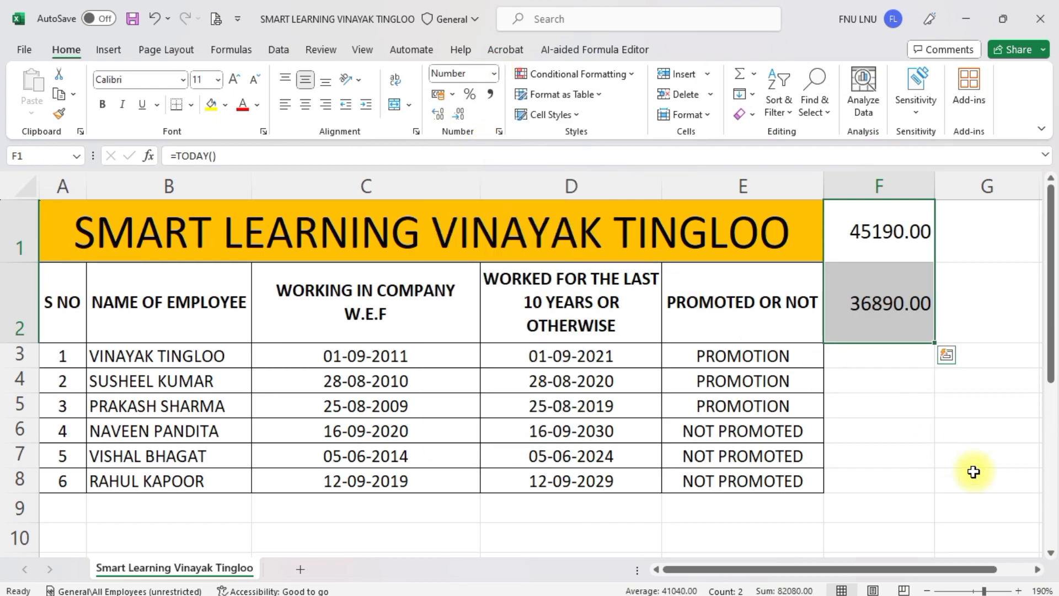
{"action": "left_click", "coordinate": [911, 463]}
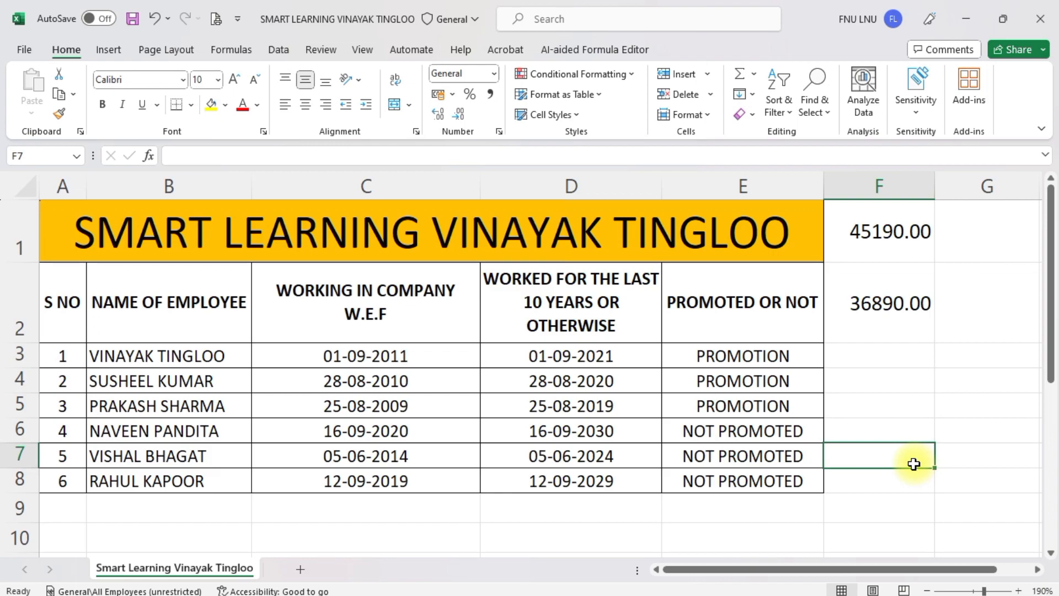
{"action": "left_click_drag", "start_coordinate": [898, 218], "coordinate": [900, 272]}
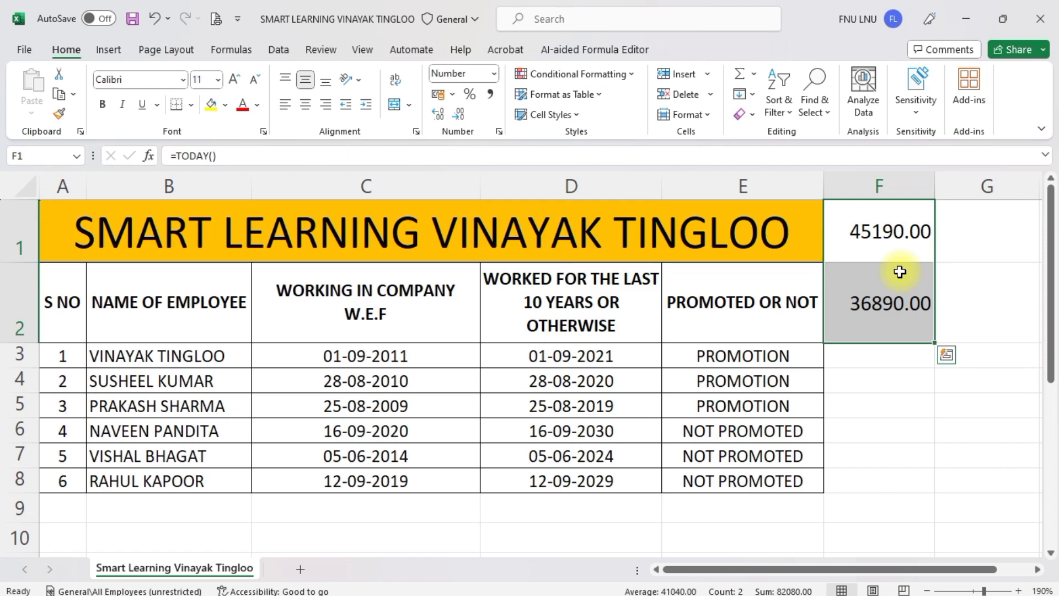
{"action": "left_click", "coordinate": [930, 397]}
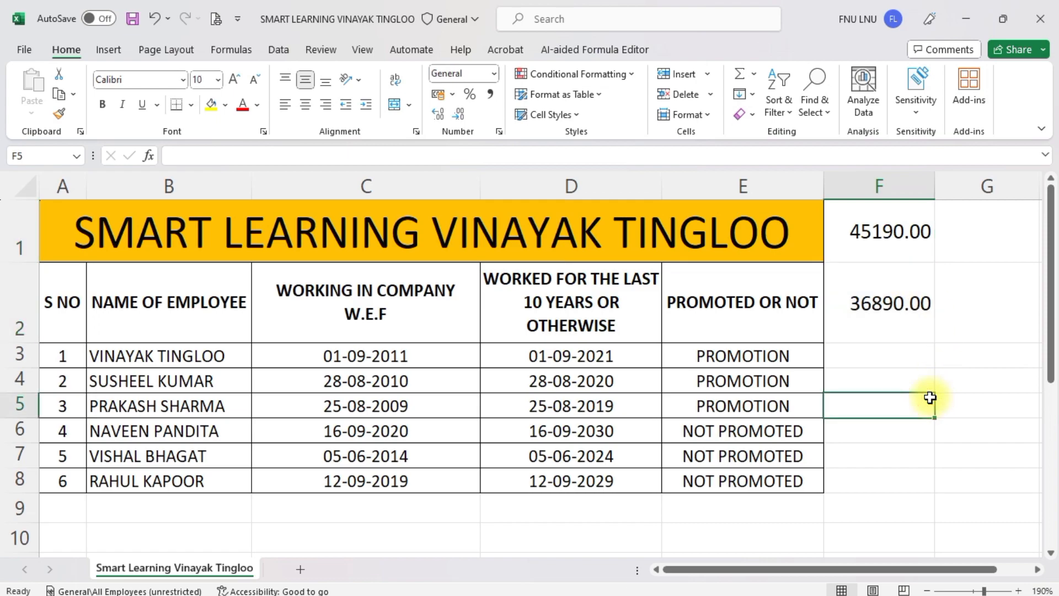